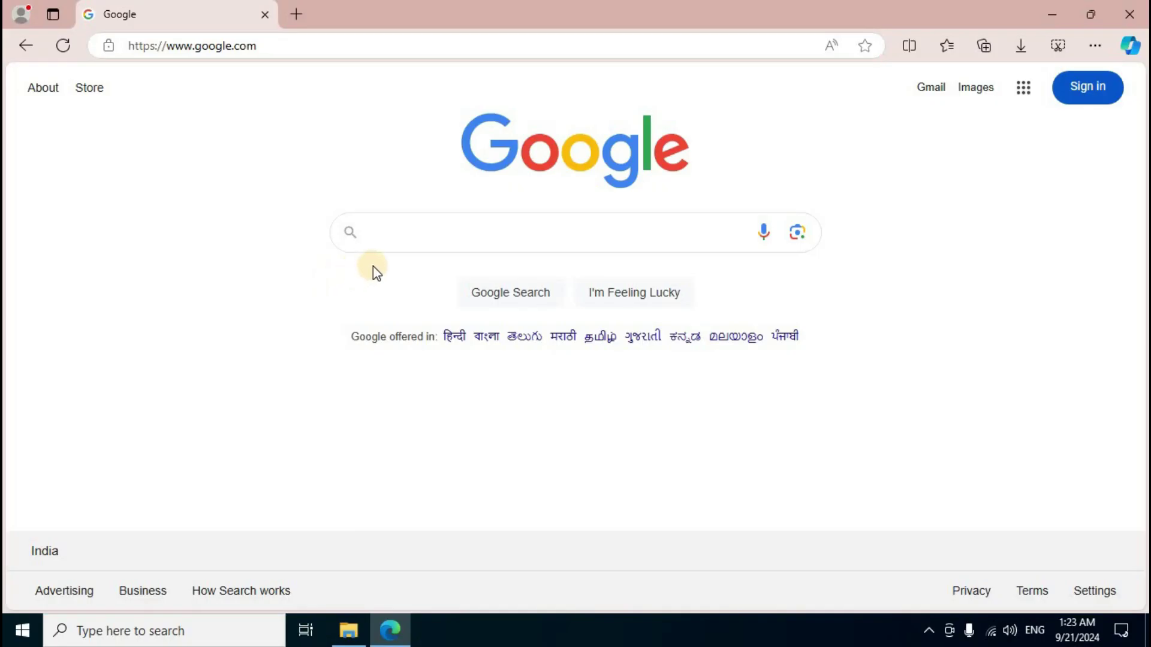
# Search Google for "pycharm download" and open the JetBrains PyCharm download page.
pyautogui.click(377, 232)
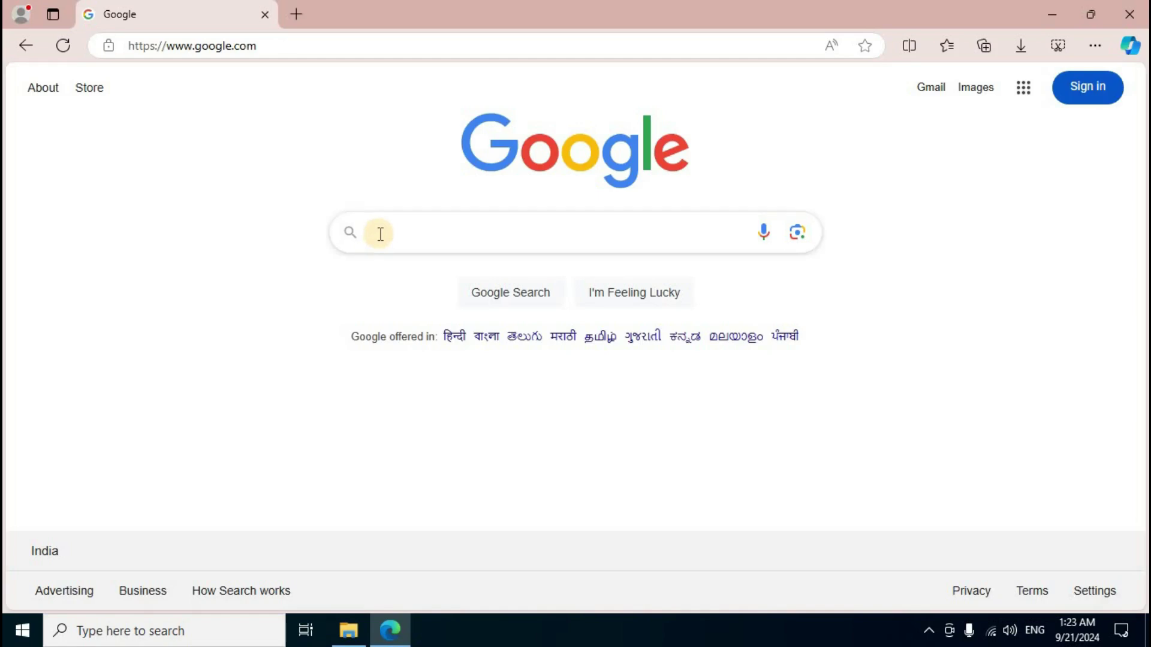
pyautogui.write('pycharm download')
pyautogui.press('Return')
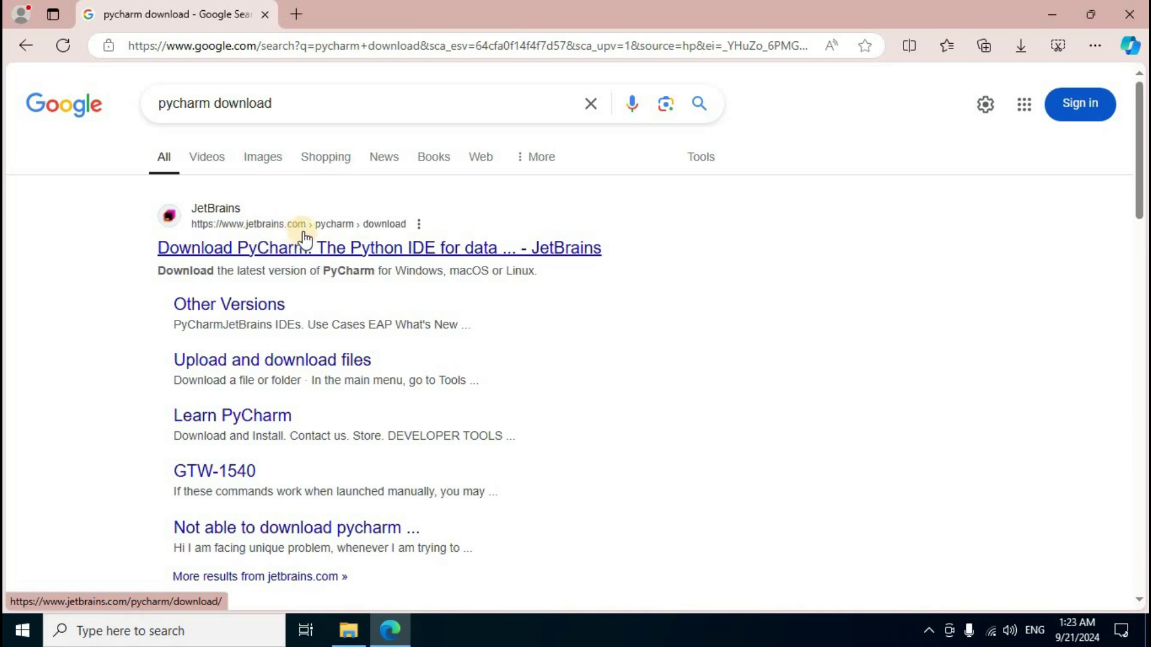
pyautogui.click(351, 249)
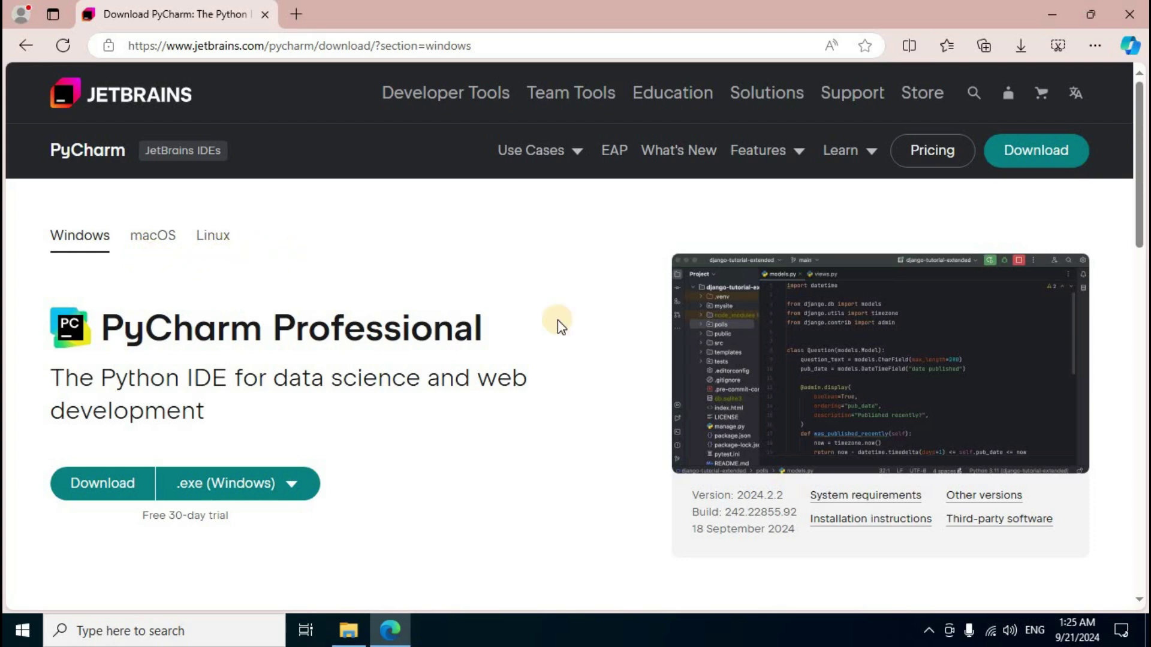
# Download the PyCharm Community Edition .exe installer for Windows.
pyautogui.scroll(-8, 558, 319)
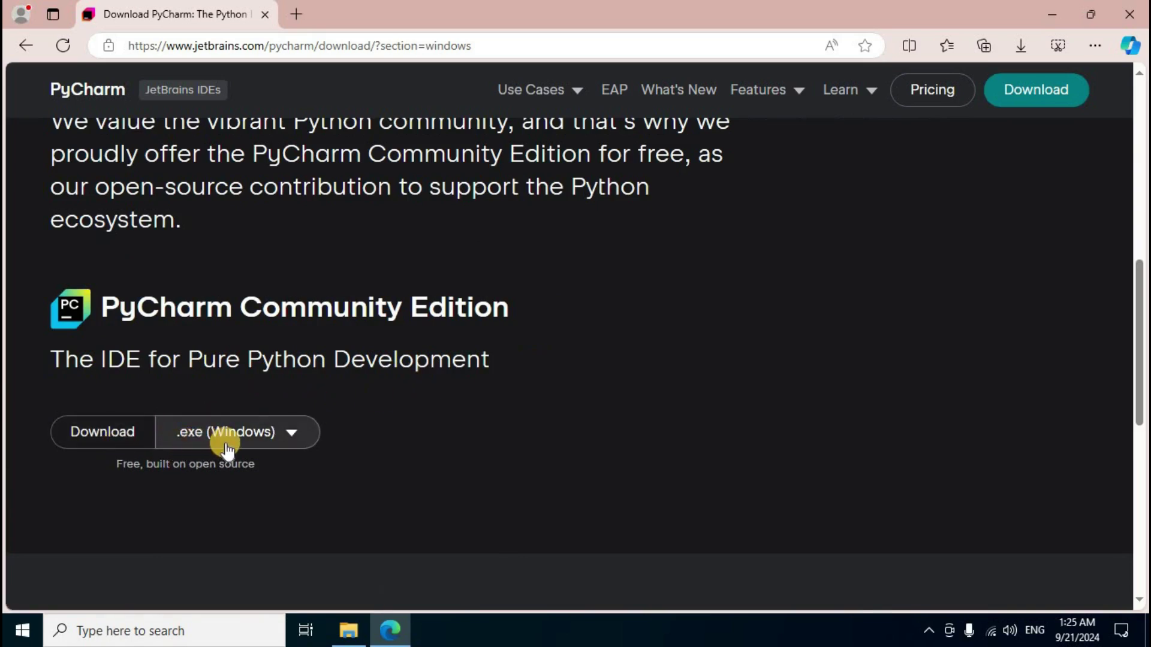
pyautogui.click(116, 436)
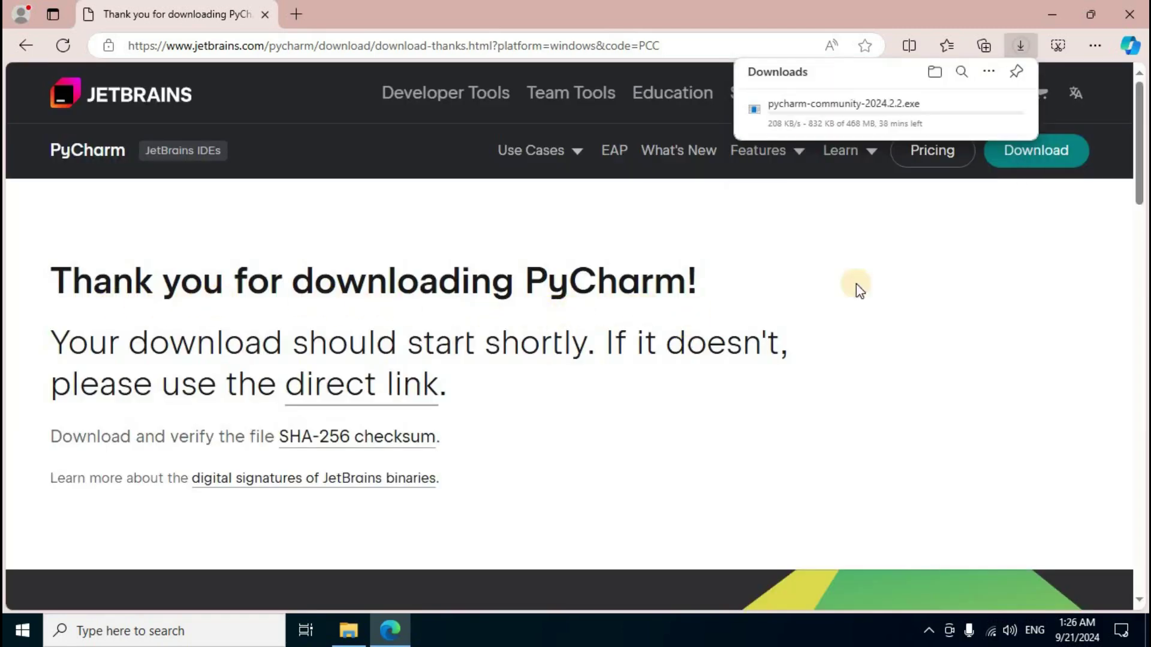
pyautogui.moveTo(814, 116)
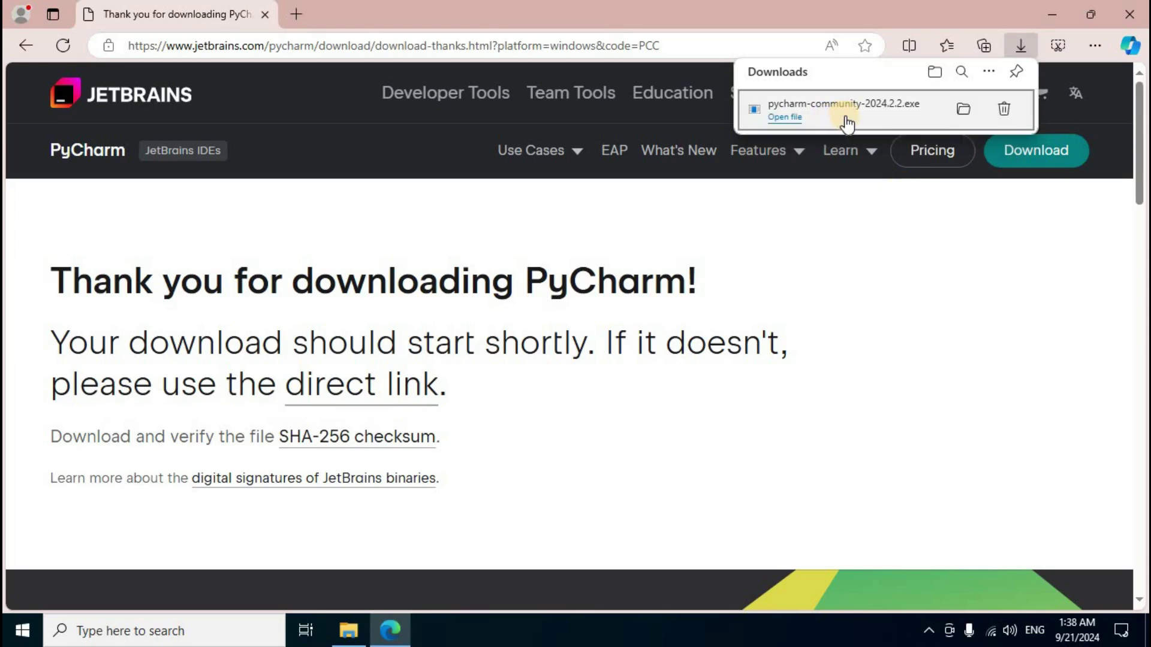
# Open the pycharm-community-2024.2.2 installer from the Downloads folder in File Explorer and allow it to run.
pyautogui.click(1049, 19)
pyautogui.click(1049, 19)
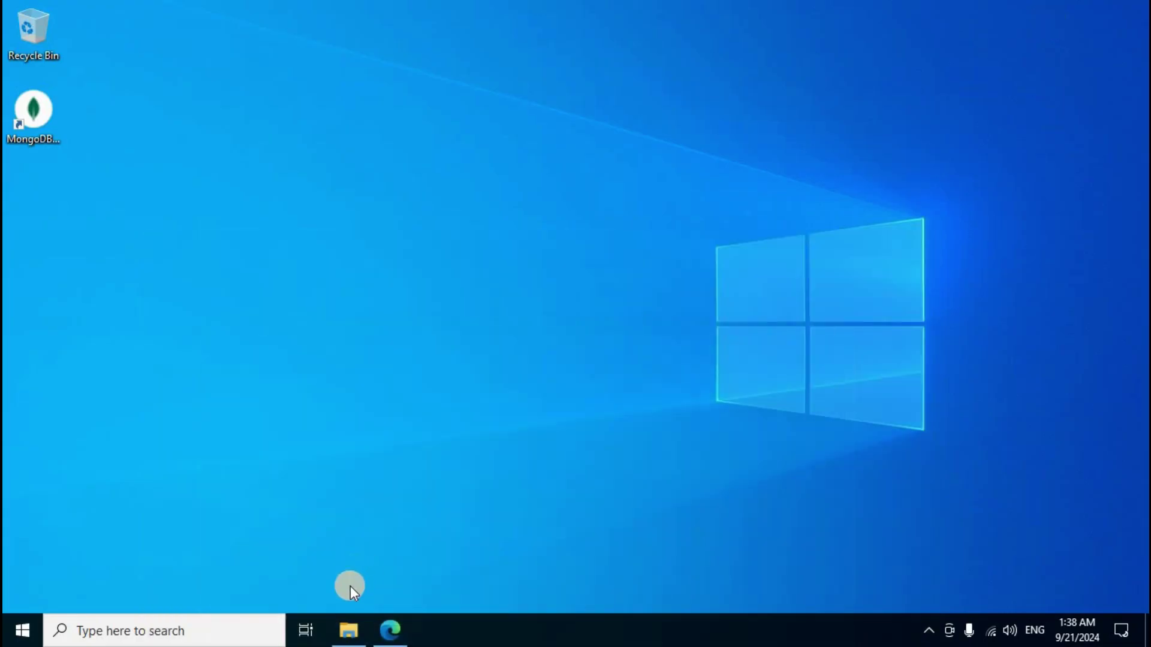
pyautogui.click(349, 630)
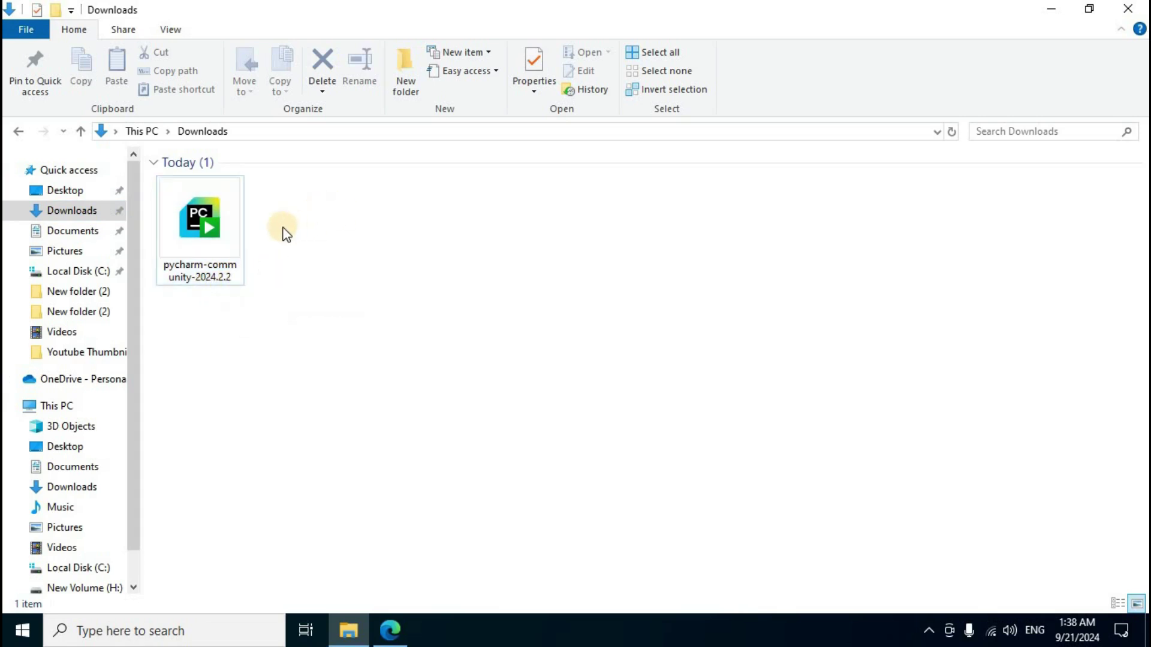
pyautogui.doubleClick(228, 229)
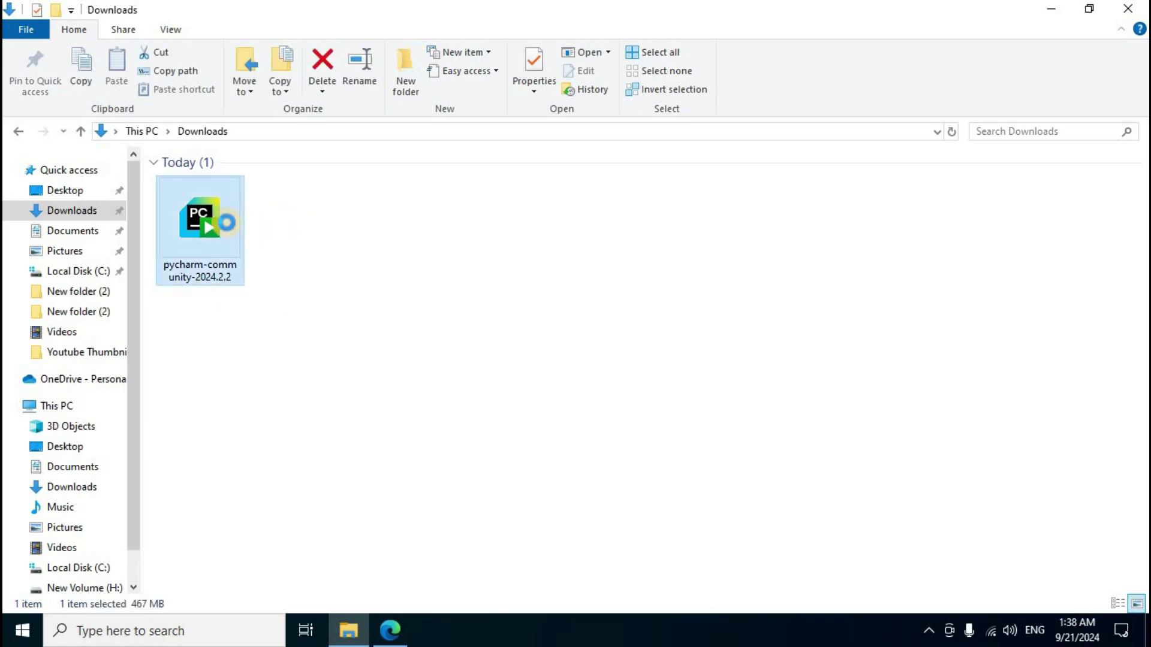
pyautogui.rightClick(228, 229)
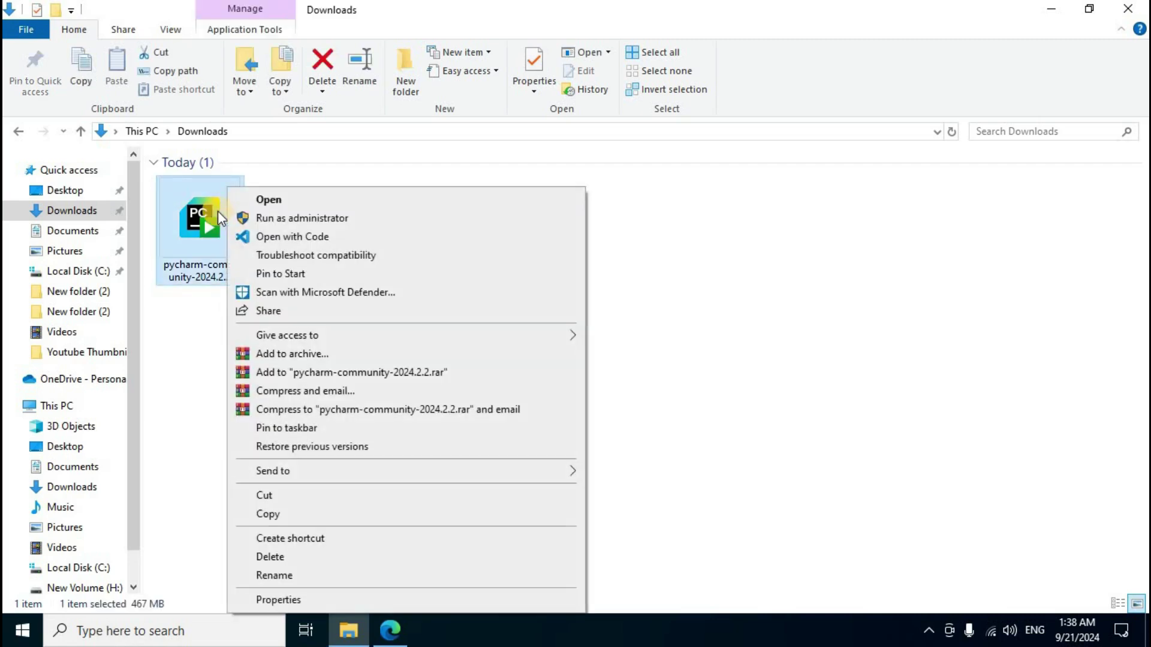
pyautogui.click(289, 203)
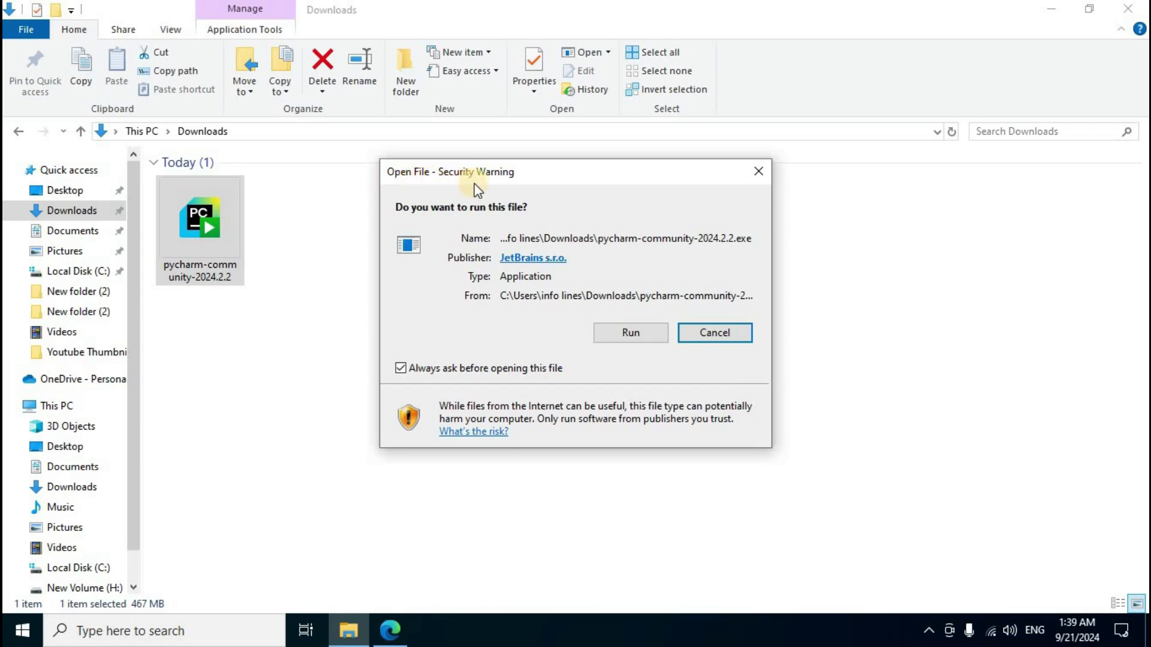
pyautogui.click(631, 338)
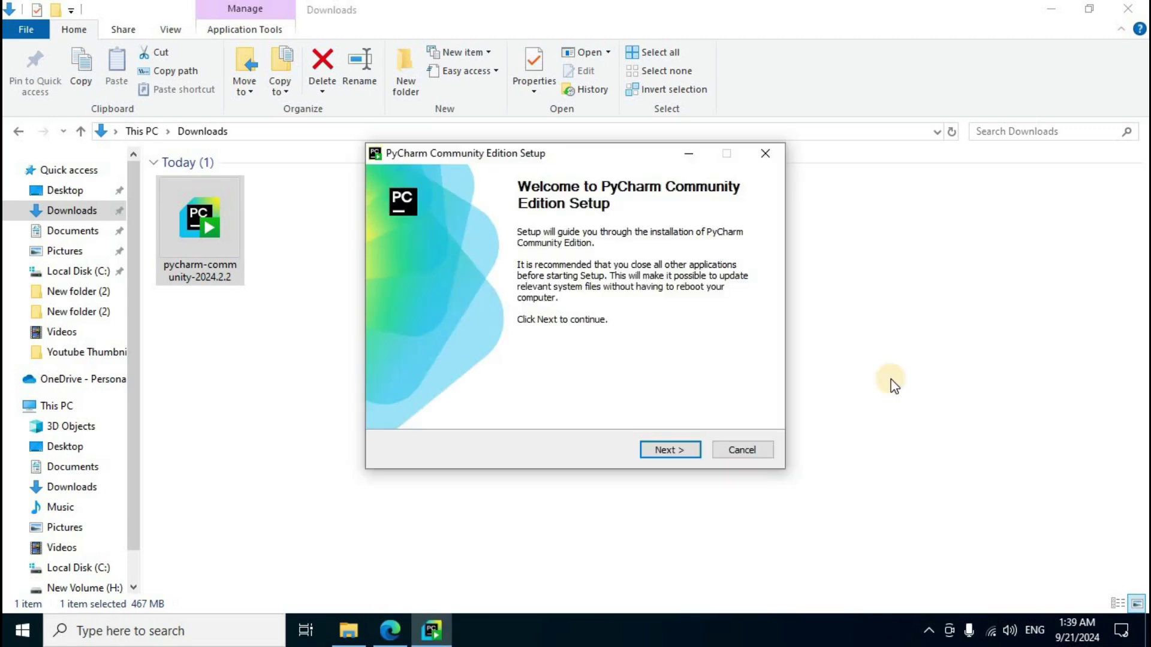
# Clear the desktop behind the setup wizard, start the setup and accept the default destination folder.
pyautogui.click(1042, 16)
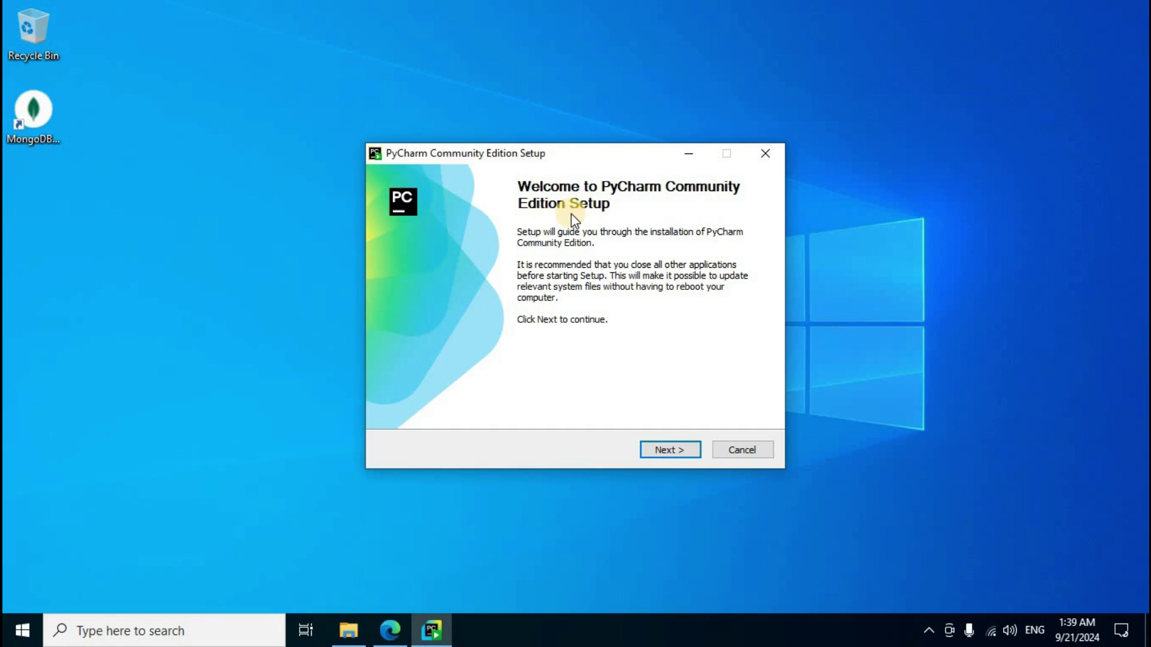
pyautogui.click(666, 453)
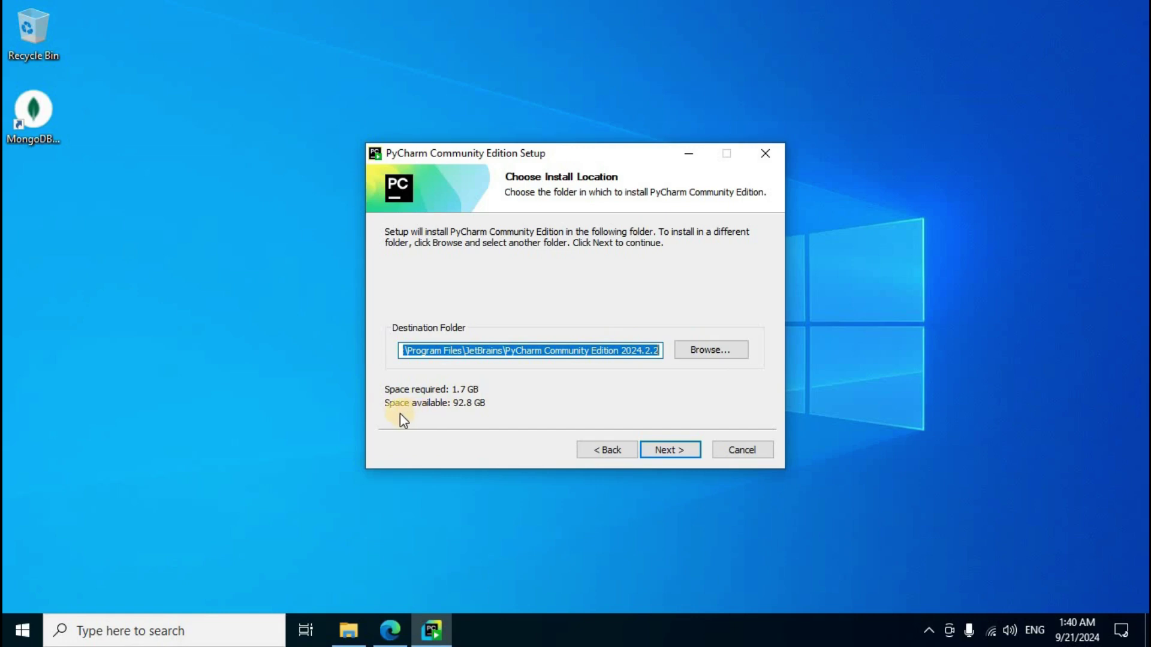
pyautogui.click(668, 452)
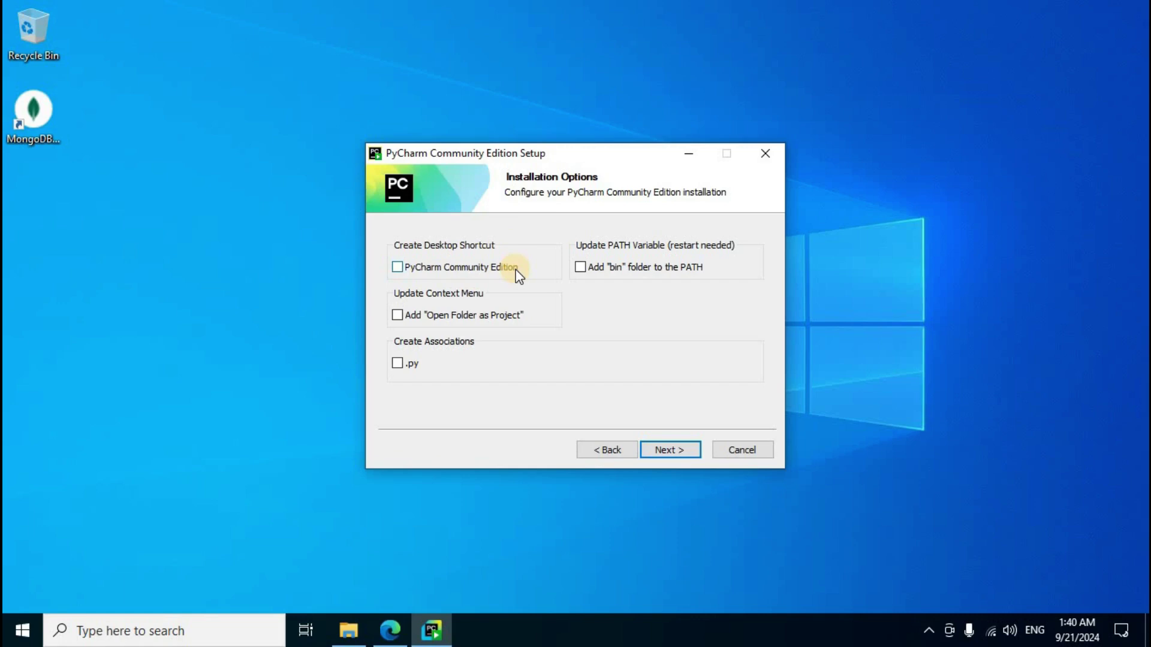
# Install PyCharm with the desktop shortcut, "Open Folder as Project" and .py association enabled, keeping the JetBrains Start Menu folder, and finish setup.
pyautogui.click(399, 269)
pyautogui.click(398, 316)
pyautogui.click(398, 367)
pyautogui.click(675, 455)
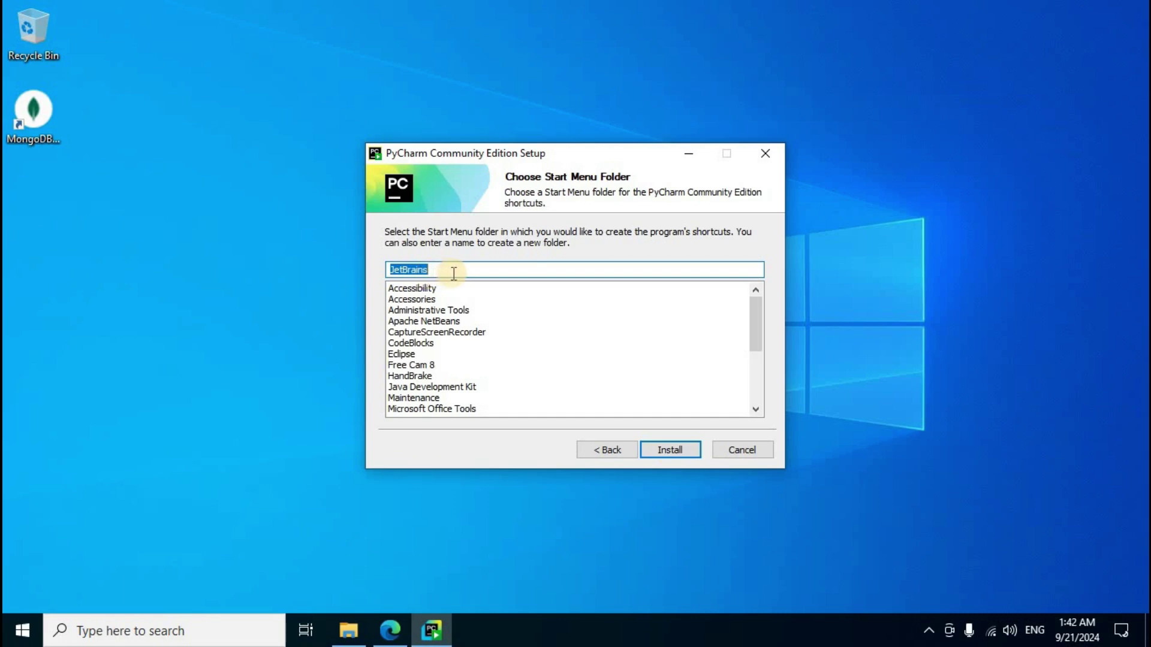
pyautogui.click(667, 452)
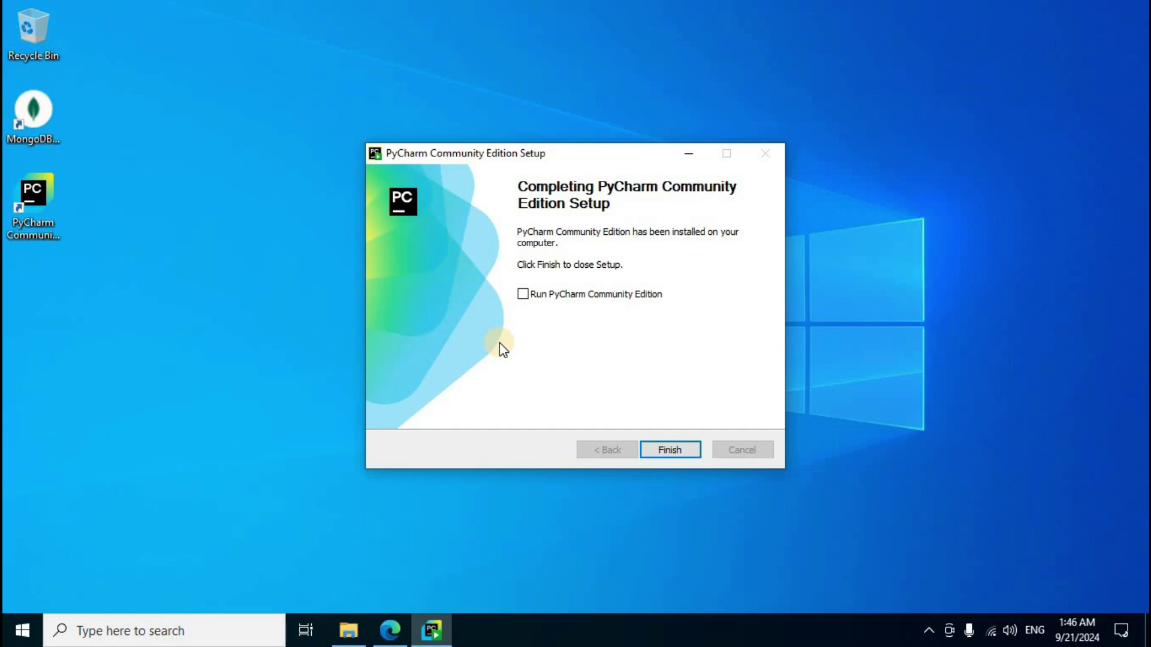
pyautogui.click(671, 450)
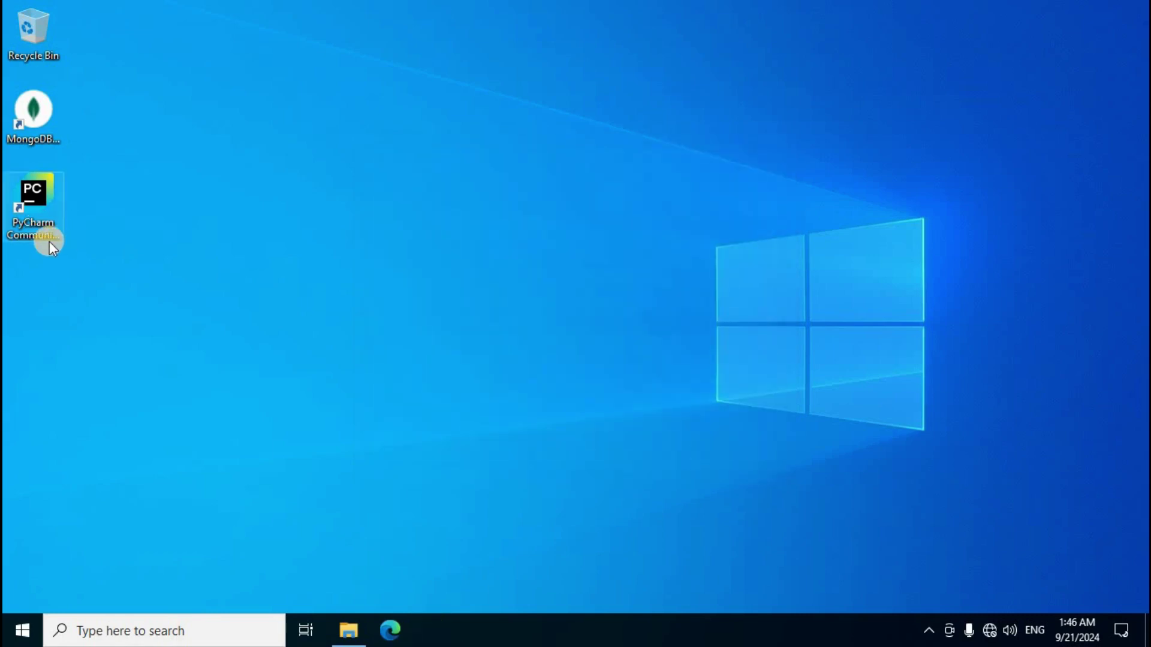
# Launch PyCharm Community Edition from the desktop, declining to send usage statistics and skipping the settings import.
pyautogui.doubleClick(45, 195)
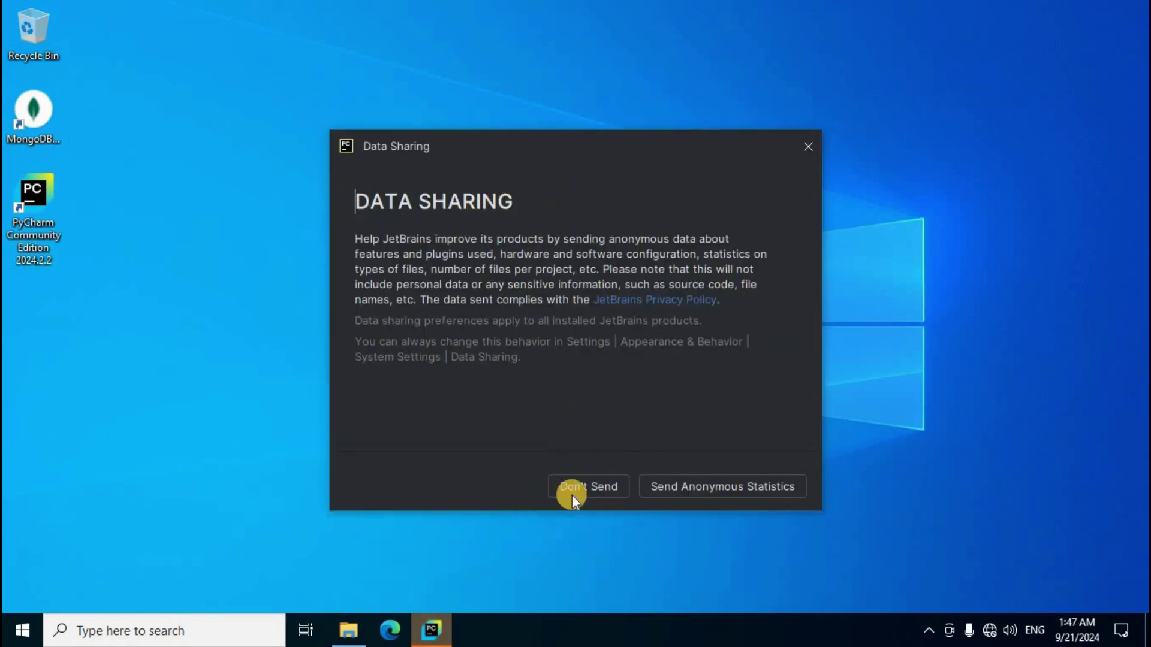
pyautogui.click(605, 490)
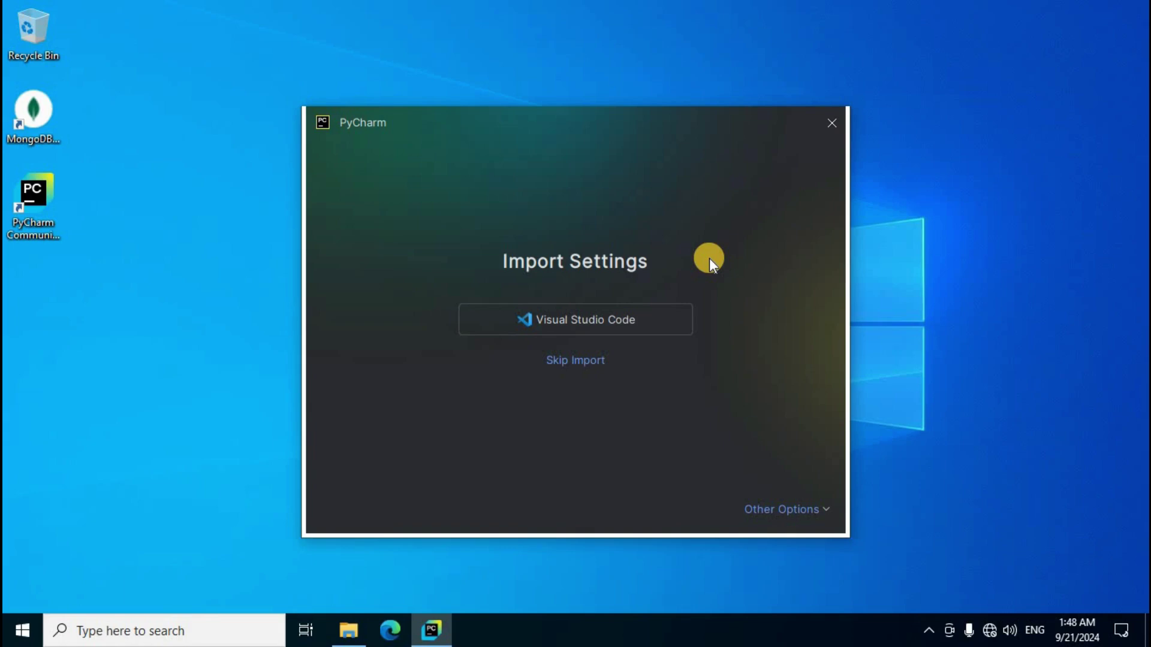
pyautogui.click(579, 368)
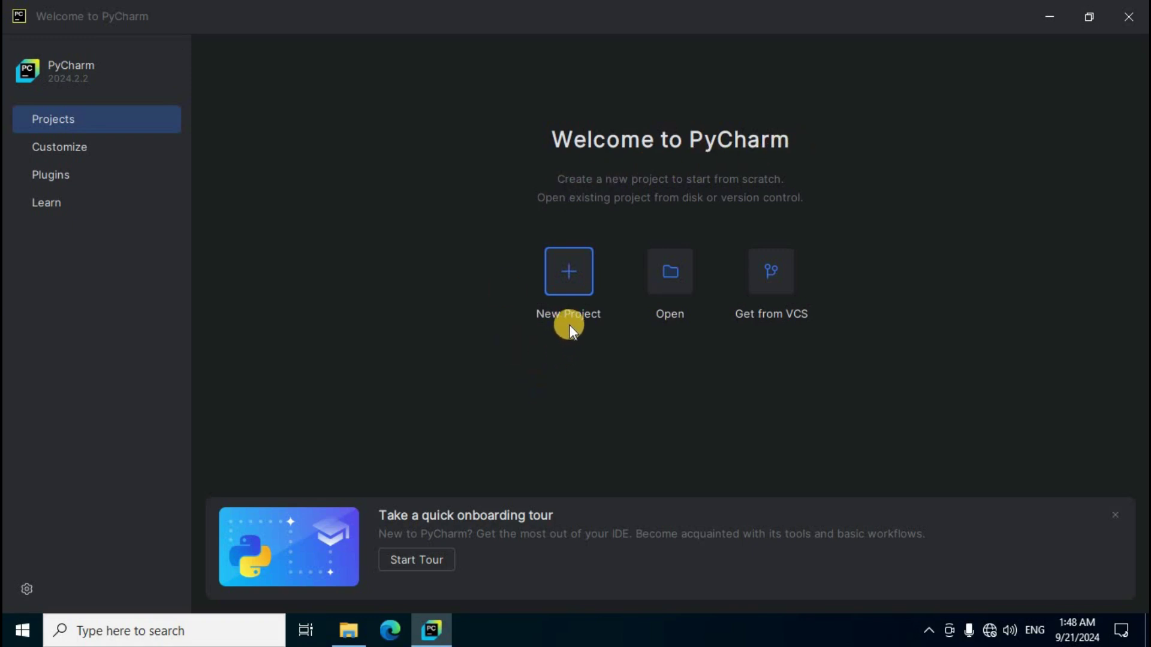
# Create a Pure Python project named Charytech with a welcome script, using a project venv and the detected Python312 interpreter.
pyautogui.click(568, 275)
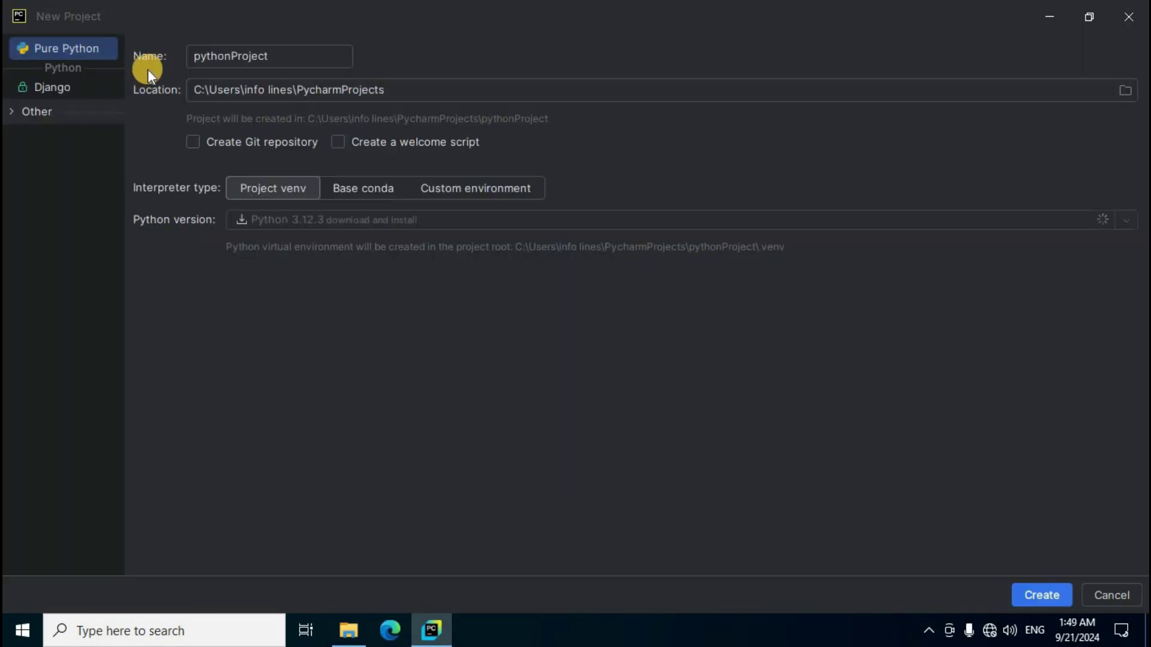
pyautogui.click(310, 62)
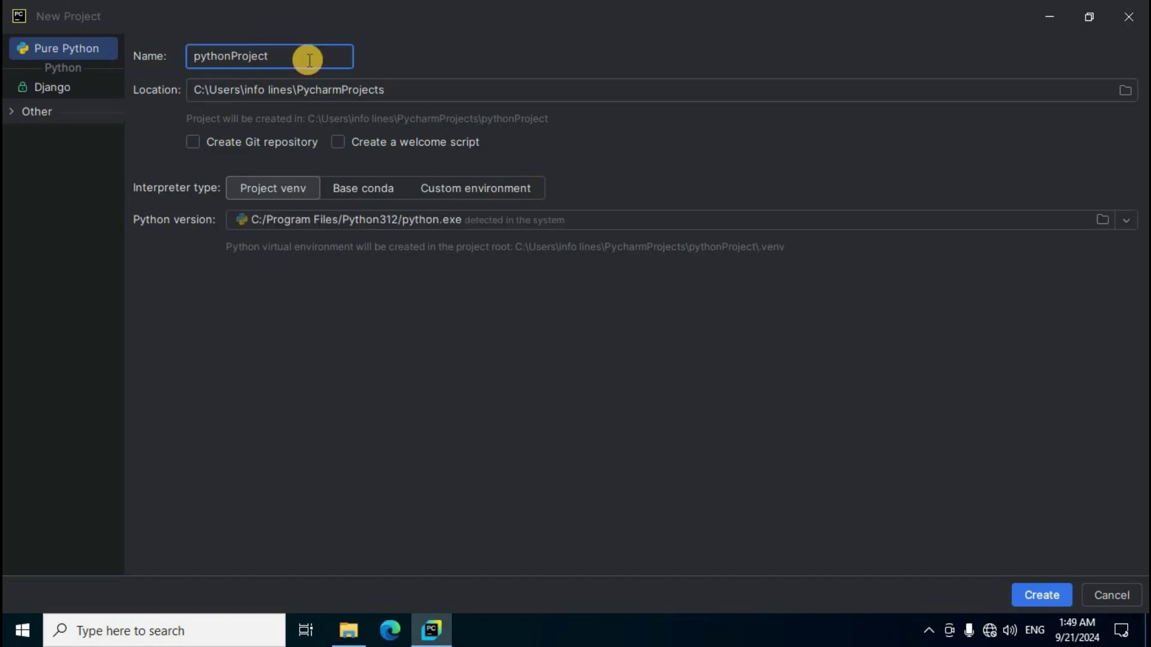
pyautogui.hotkey('ctrl', 'a')
pyautogui.press('BackSpace')
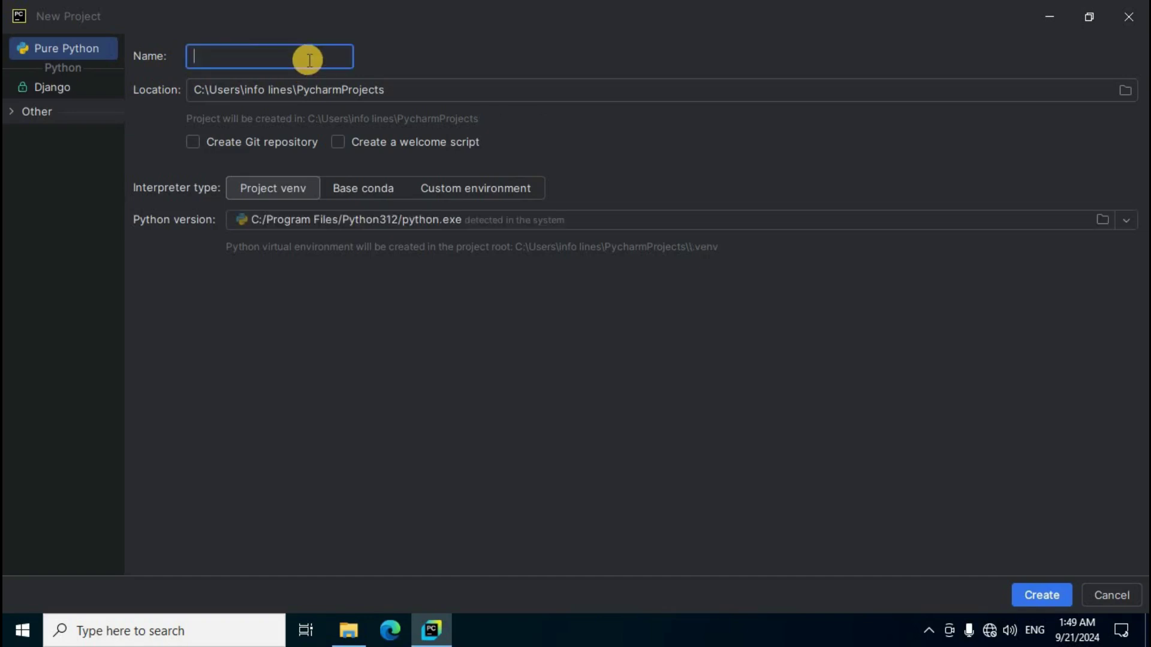
pyautogui.write('Charytech')
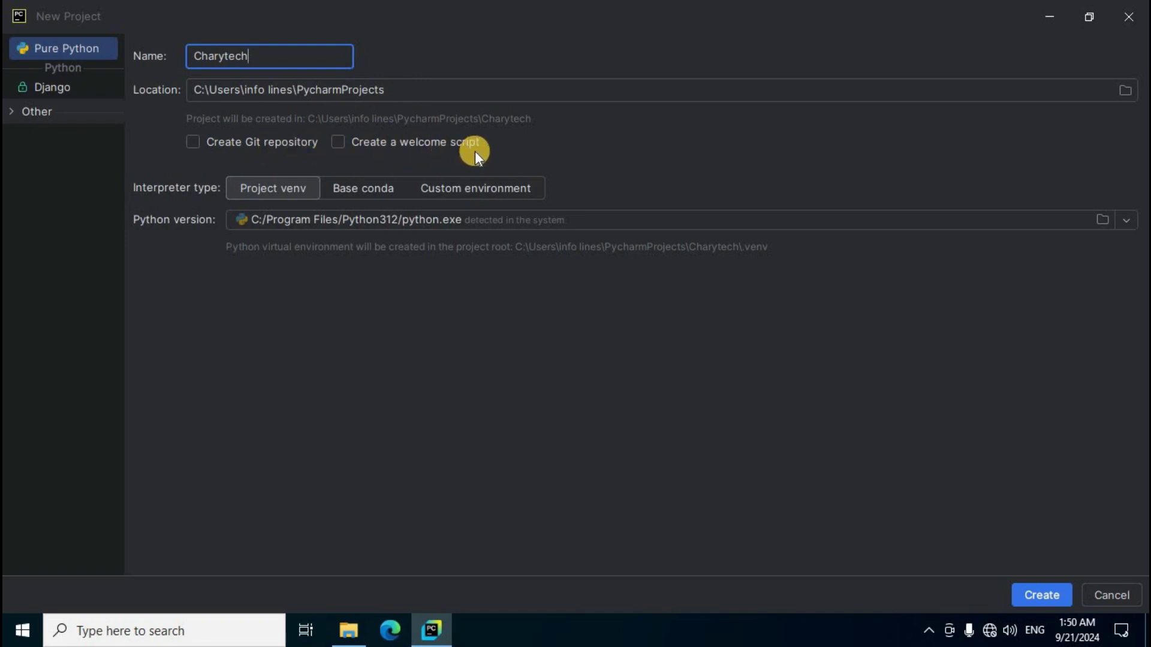
pyautogui.click(340, 142)
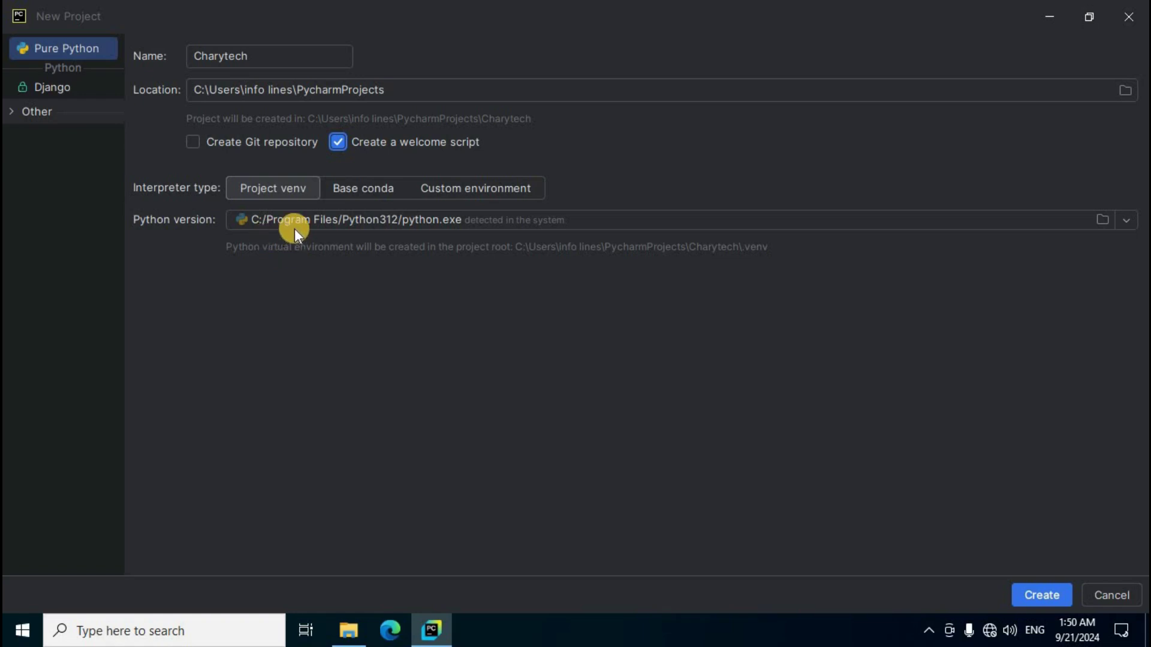
pyautogui.click(1040, 595)
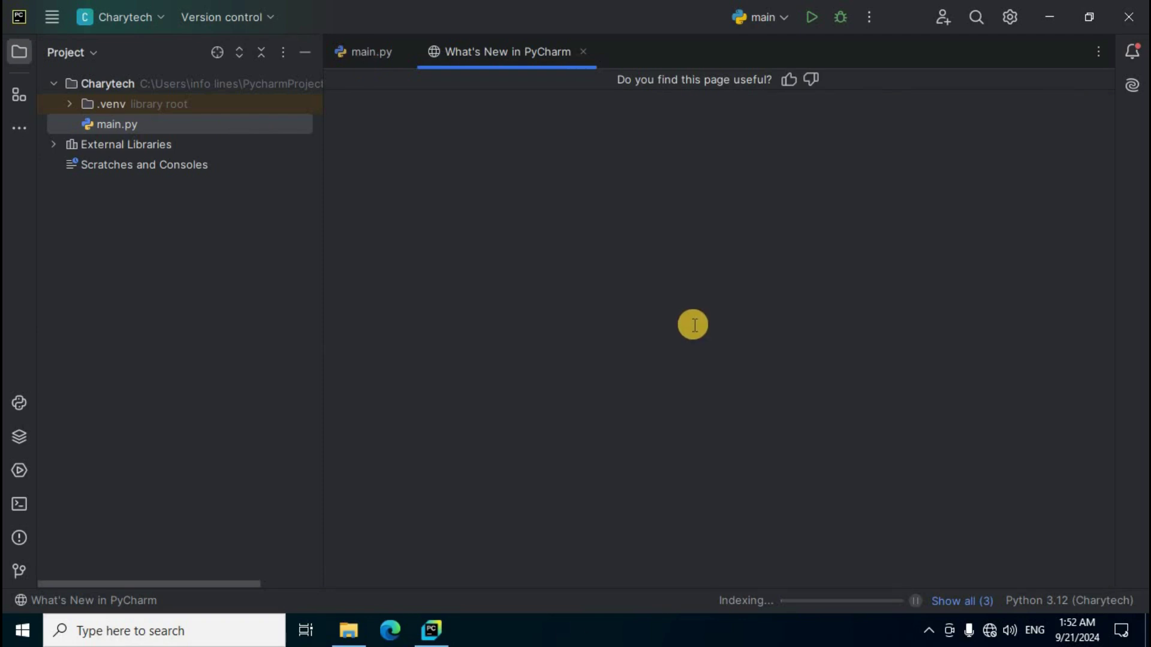
# Leave the What's New page for main.py and run the sample script.
pyautogui.hotkey('ctrl', 'F4')
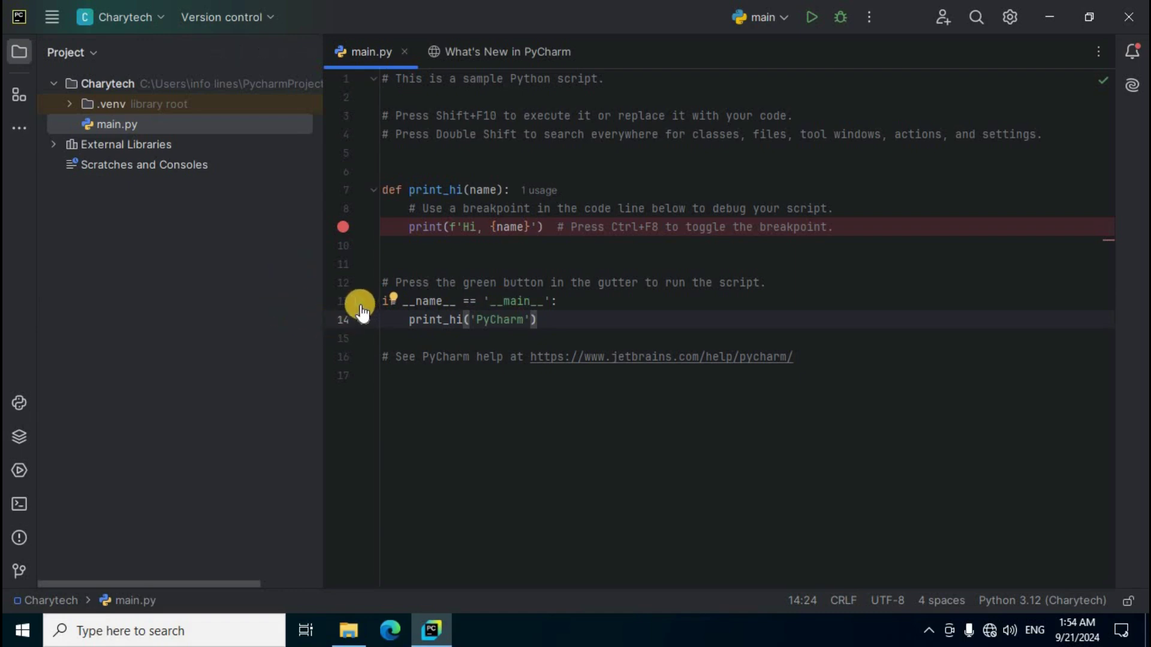
pyautogui.click(812, 18)
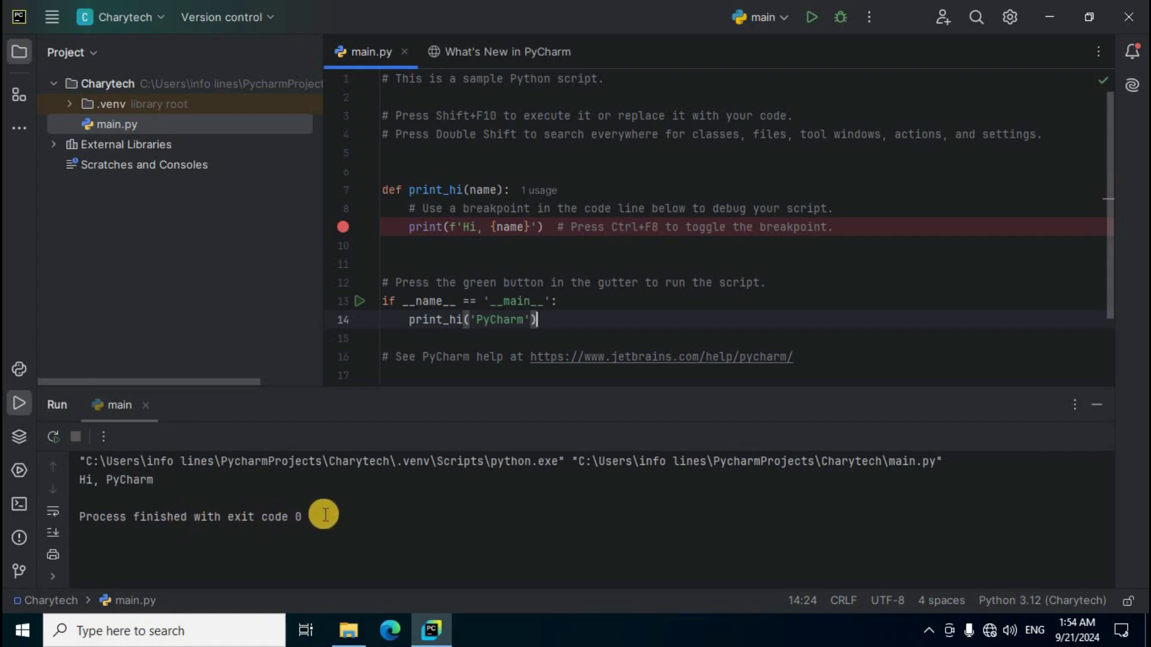
# Replace the print_hi argument 'PyCharm' in main.py with 'Chary Tech info Warangal' and run the script.
pyautogui.click(481, 320)
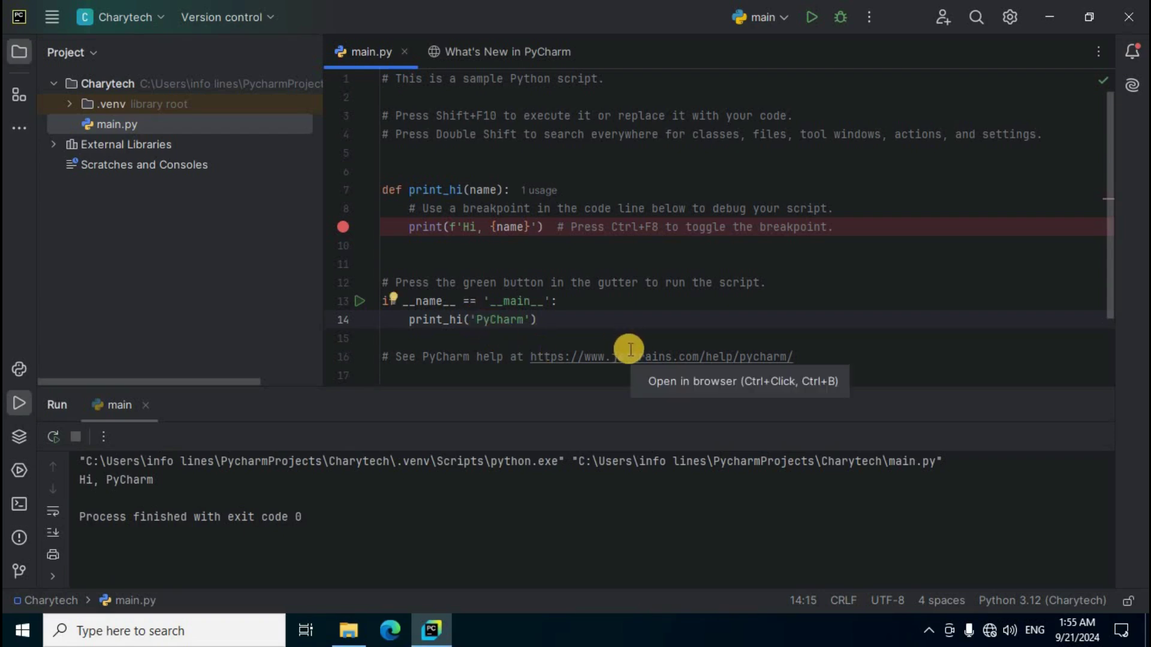
pyautogui.press('Delete')
pyautogui.press('Delete')
pyautogui.press('Delete')
pyautogui.press('Delete')
pyautogui.press('Delete')
pyautogui.press('Delete')
pyautogui.press('Delete')
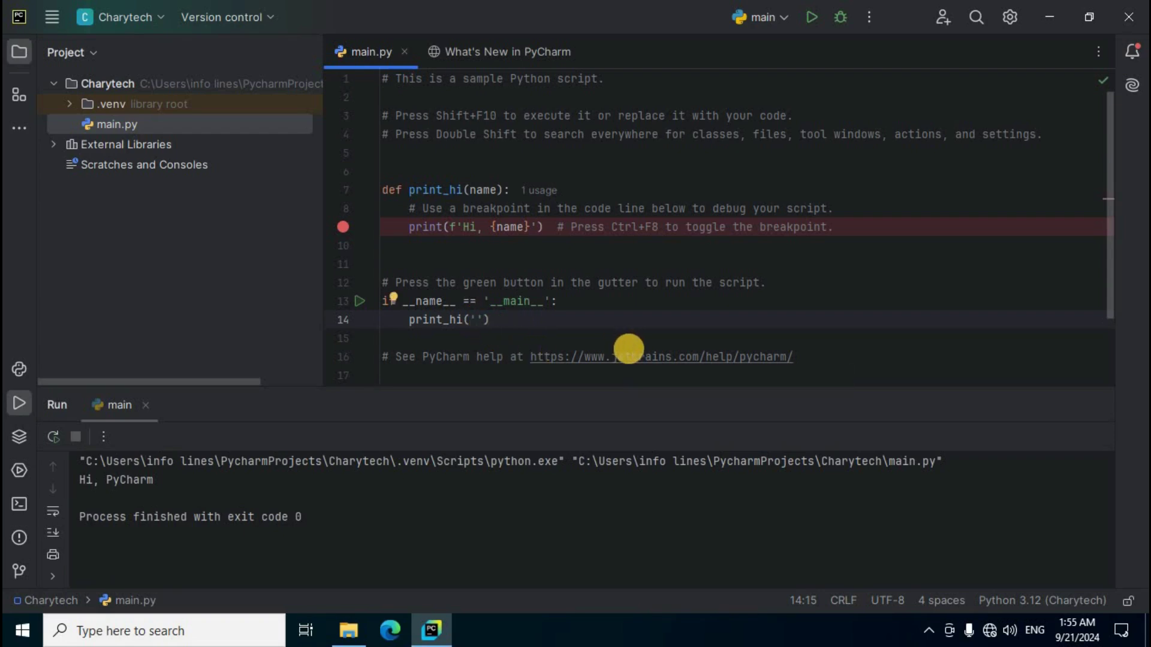
pyautogui.write('Chary Tech info Warangal')
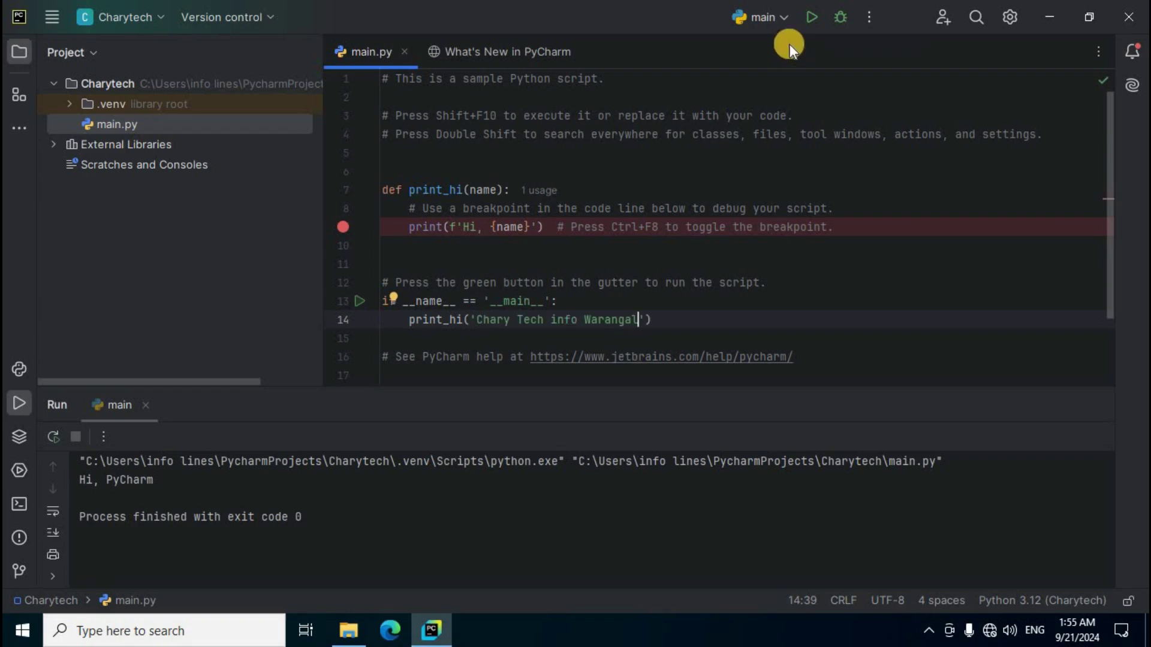
pyautogui.click(811, 16)
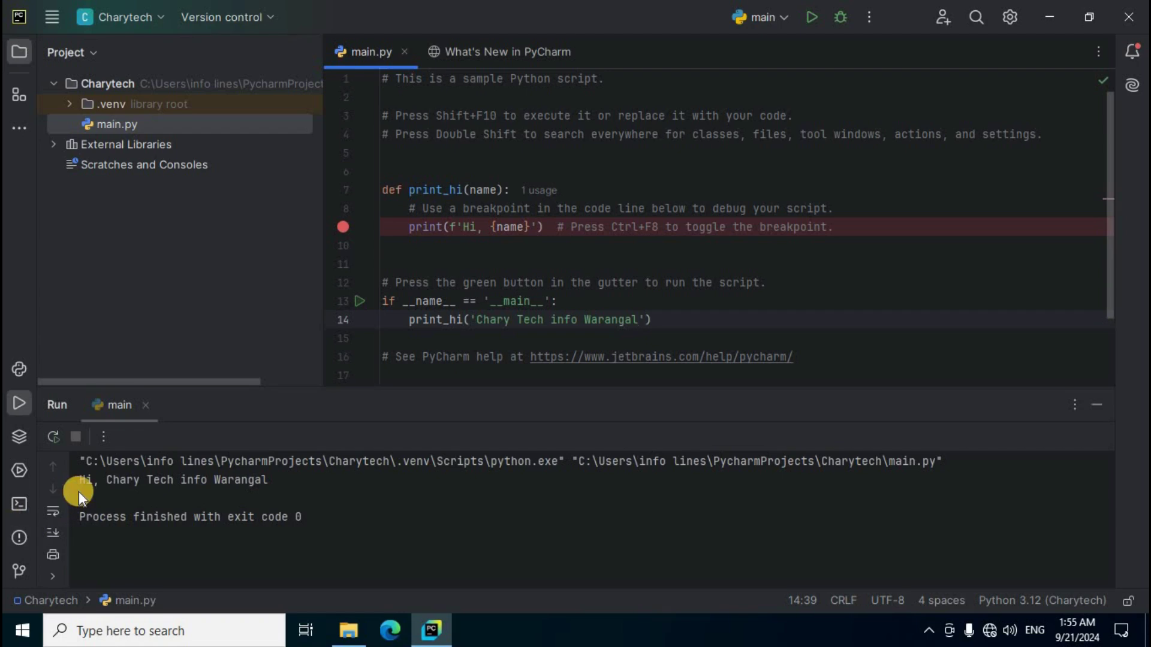